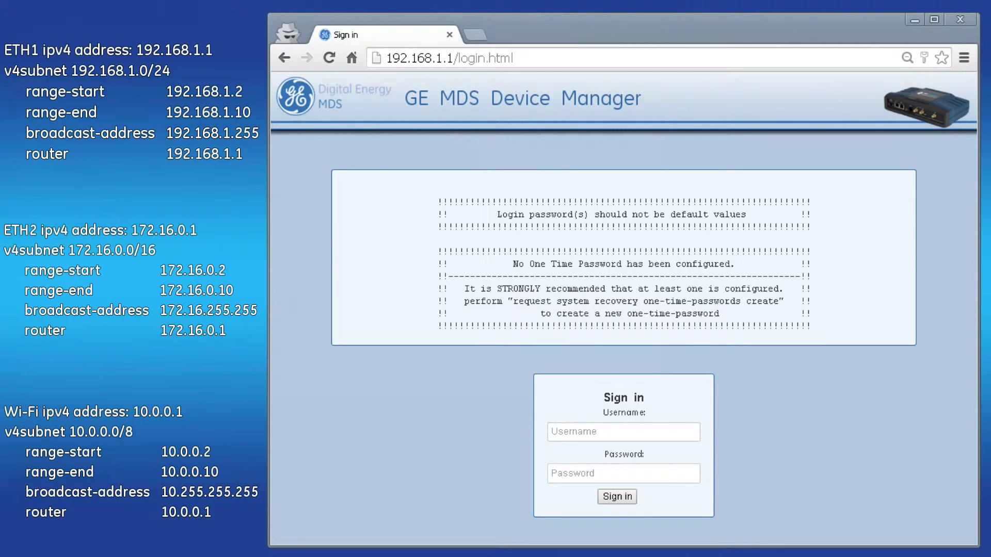
Step: Sign in with the administrator credentials and open Services > DHCP Server, currently disabled
click(682, 435)
text(admin)
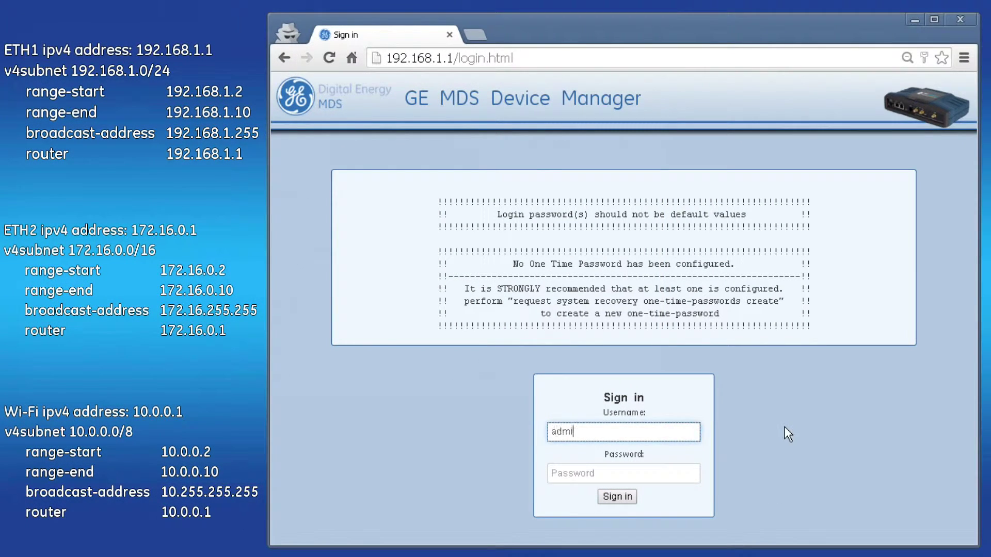
key(Tab)
text(admin)
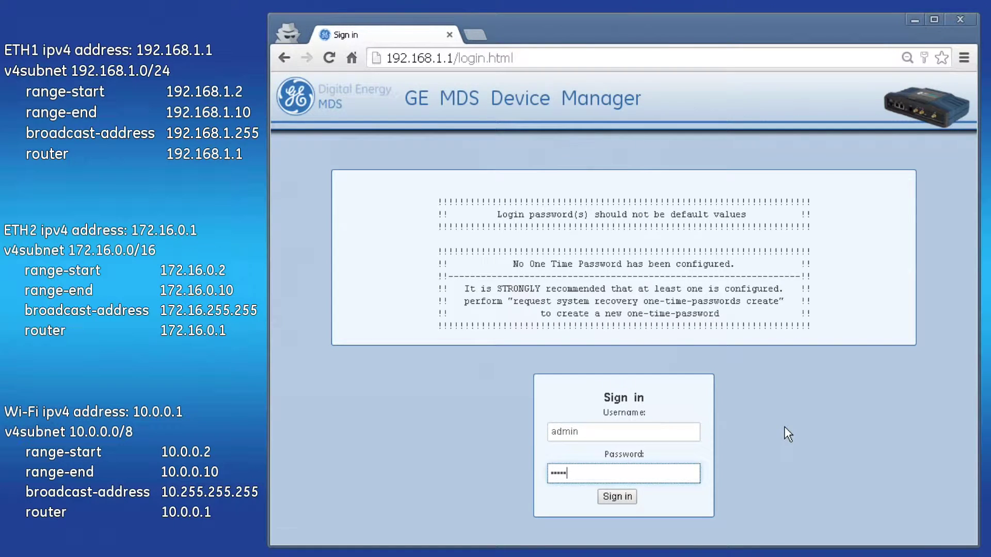
key(Return)
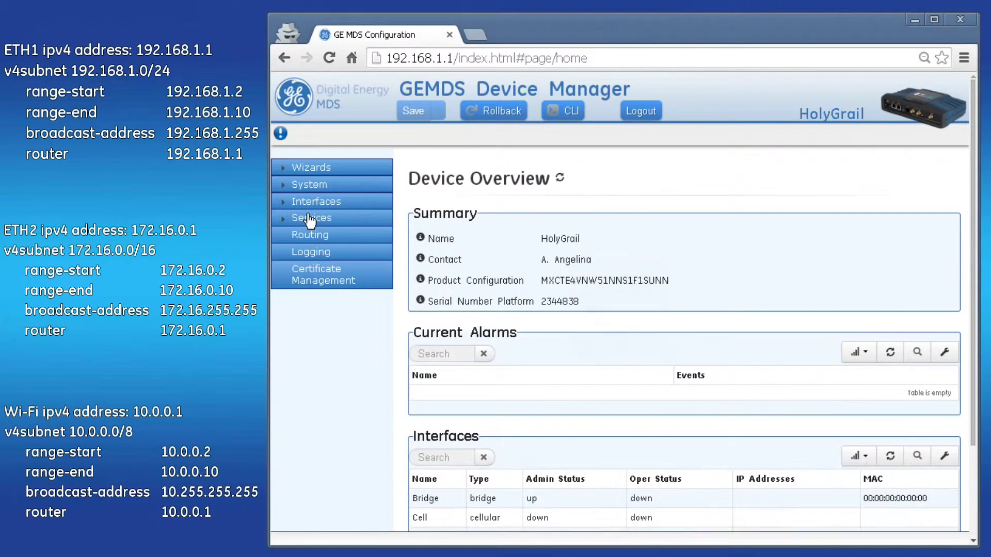
click(310, 218)
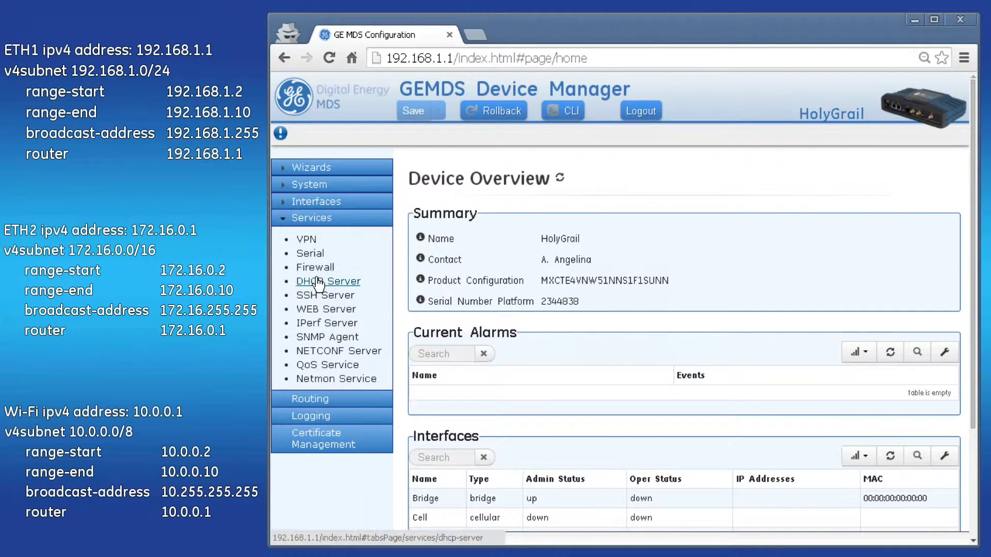
click(317, 282)
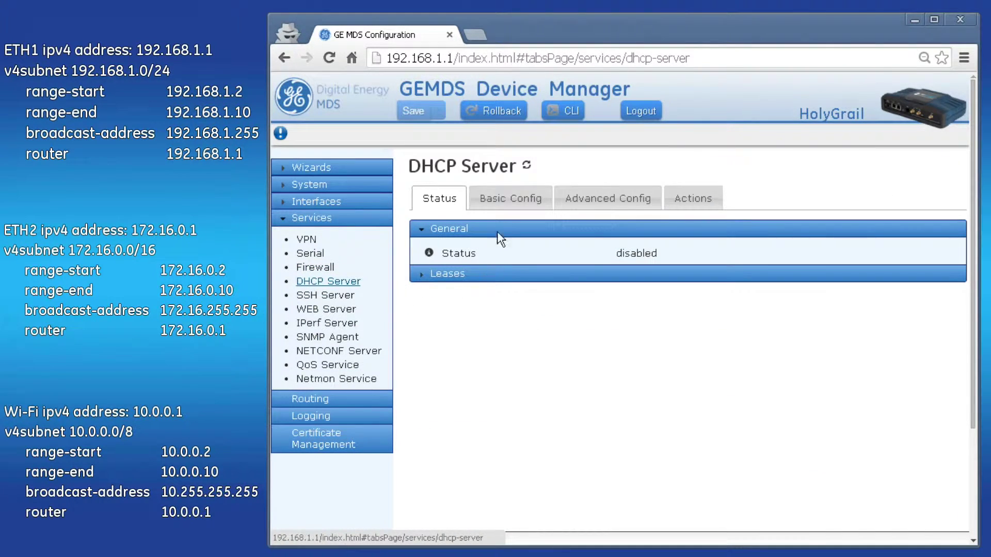
Step: Under Basic Config, add a new v4subnet with subnet mask 192.168.1.0/24
click(511, 198)
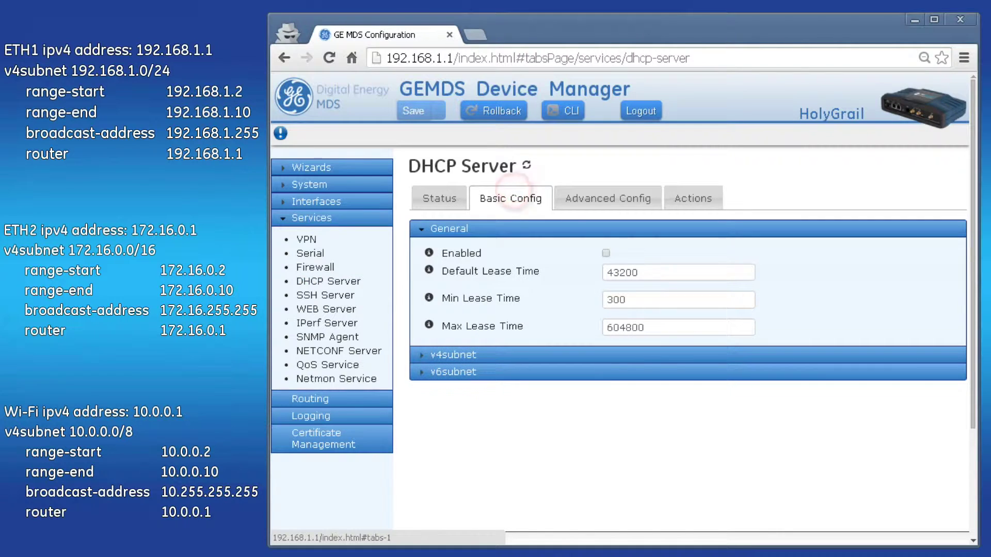
click(449, 355)
scroll(615, 387, down, 3)
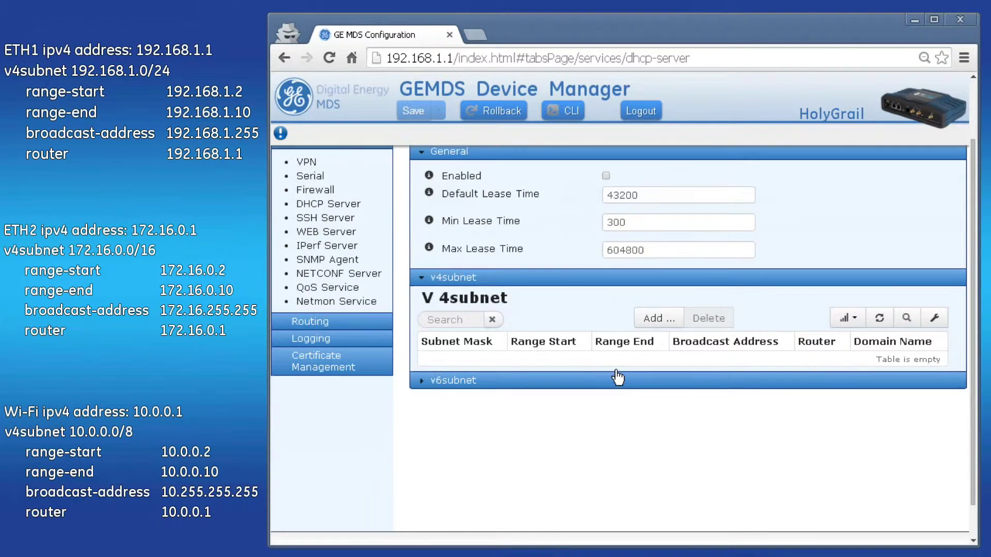
click(660, 324)
scroll(671, 351, down, 1)
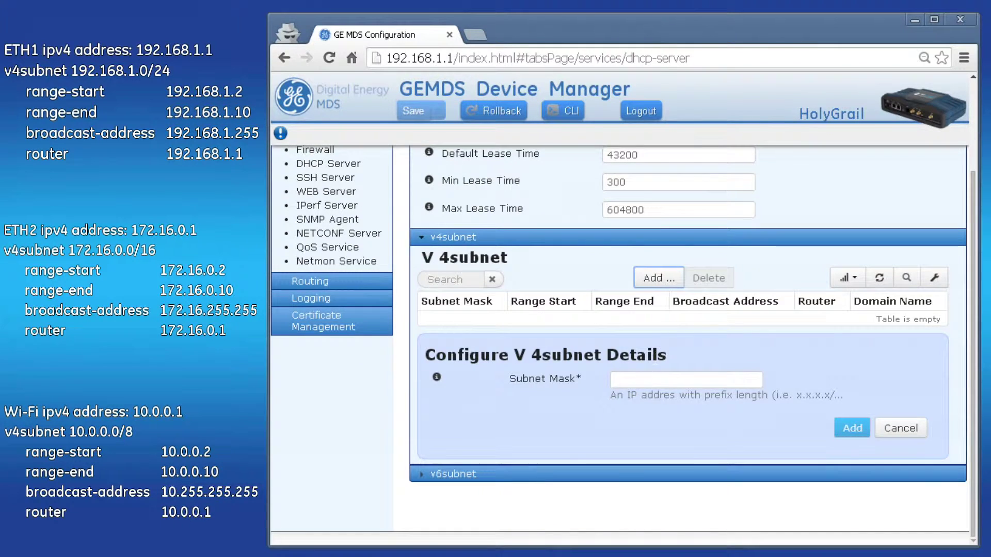
click(631, 380)
text(192.1)
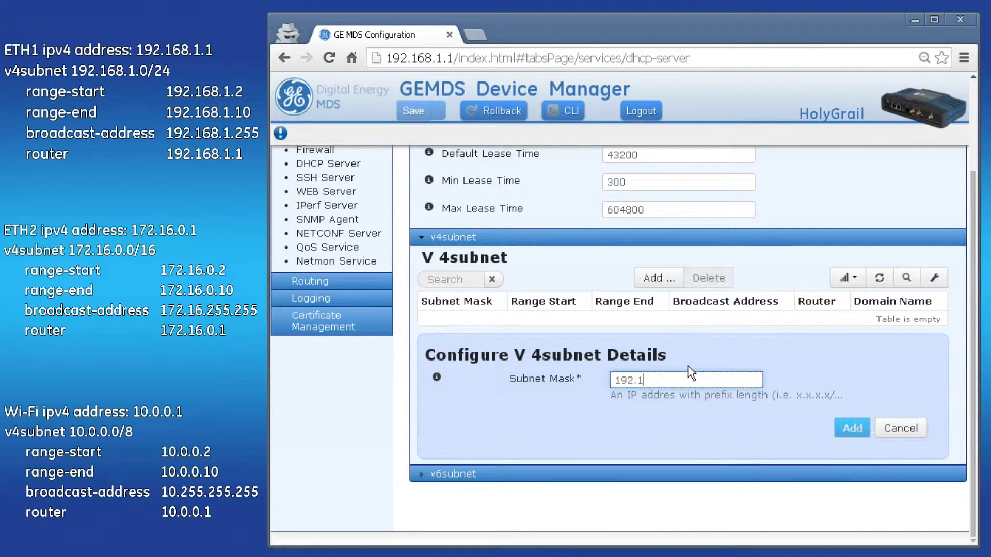
text(68.1.0/24)
click(850, 426)
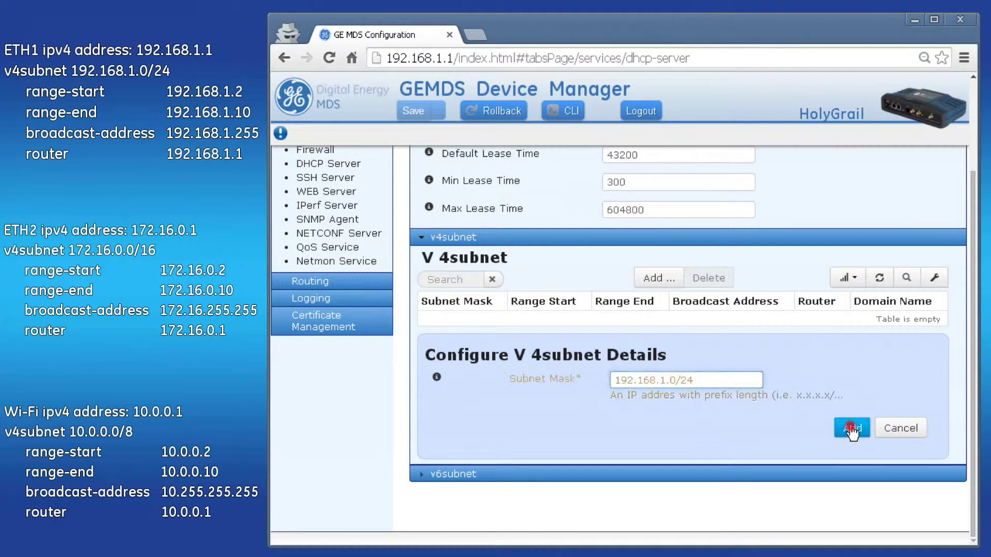
scroll(848, 423, down, 4)
click(665, 234)
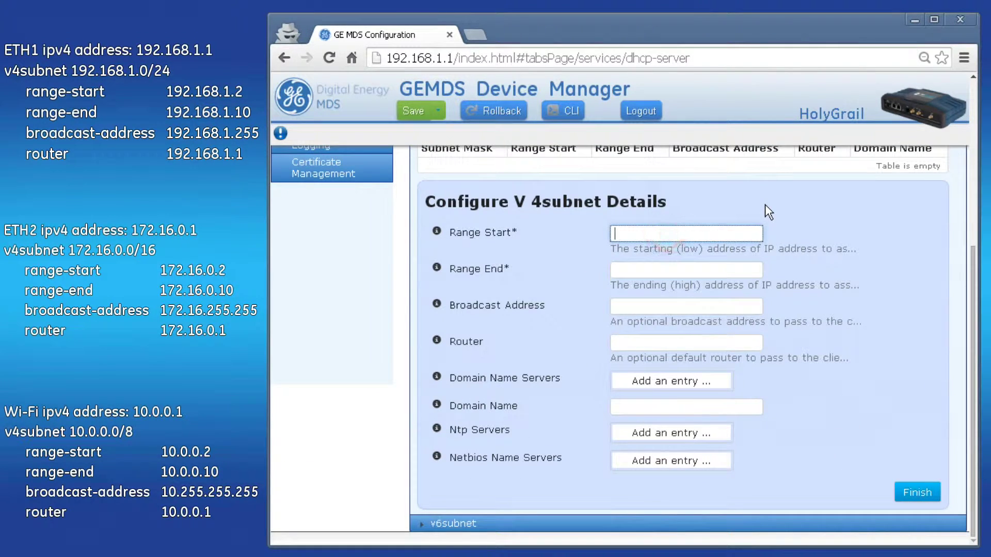
Step: Give the pool range 192.168.1.2–192.168.1.10, broadcast 192.168.1.255, router 192.168.1.1, and finish
text(192.168.1.2)
key(Tab)
text(192.168.1.10)
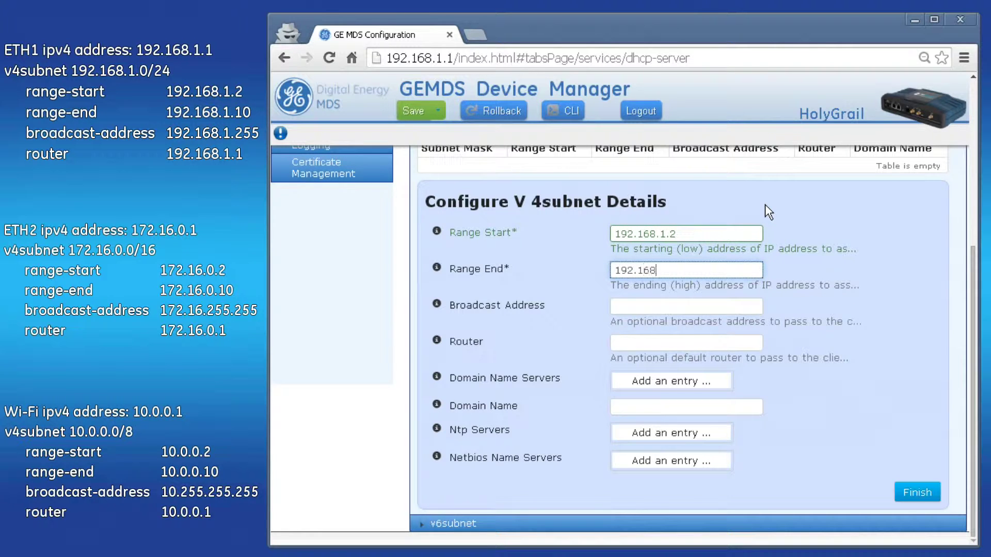
key(Tab)
text(192.1)
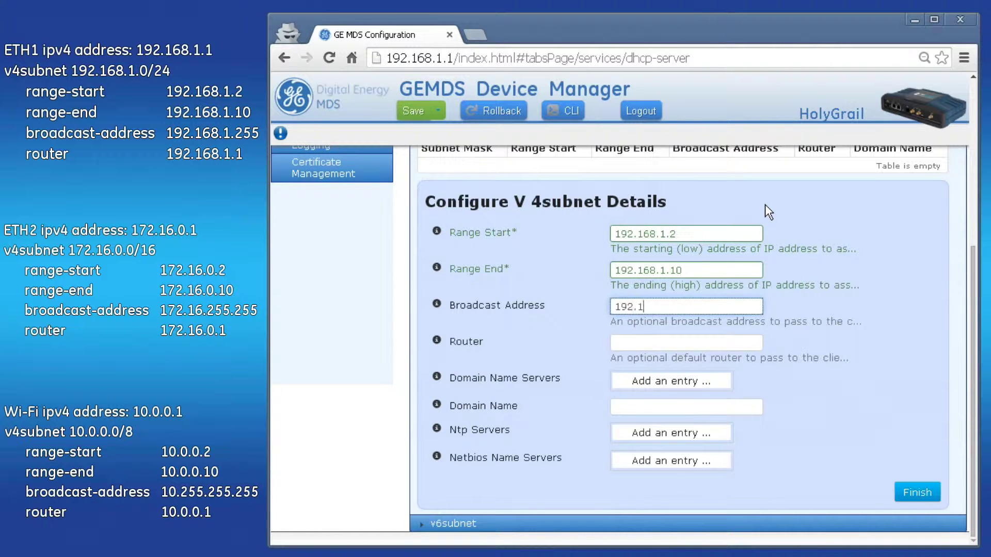
text(68.1.255)
key(Tab)
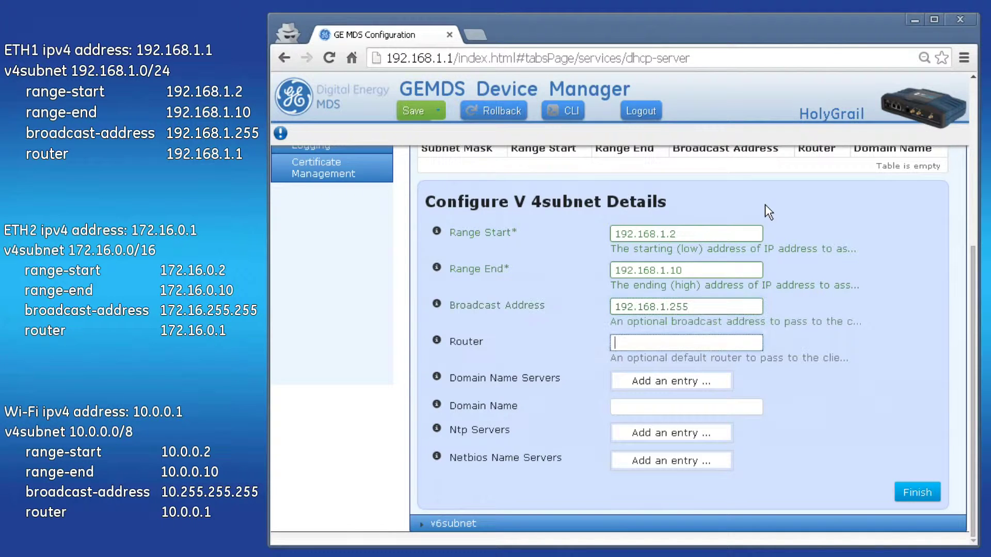
text(192.168.1.1)
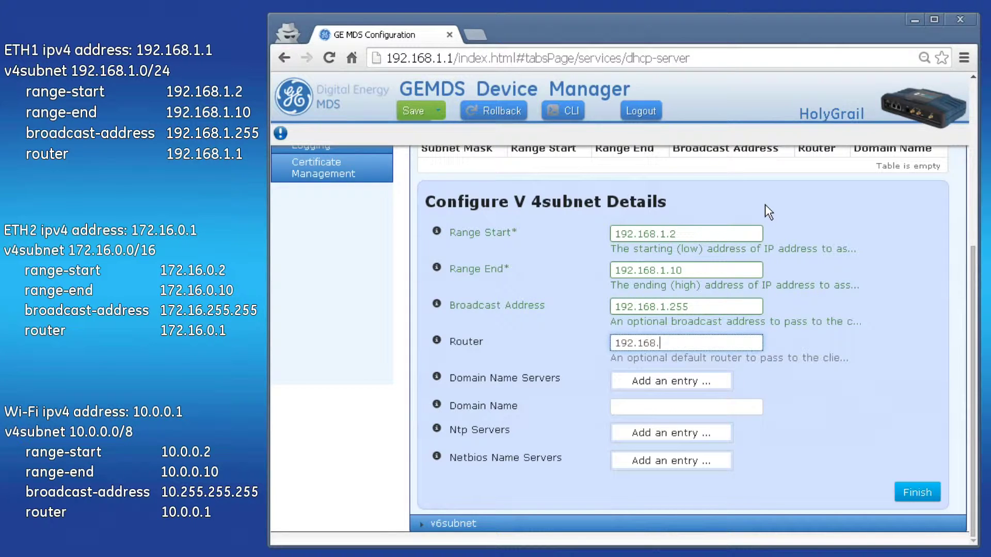
click(915, 330)
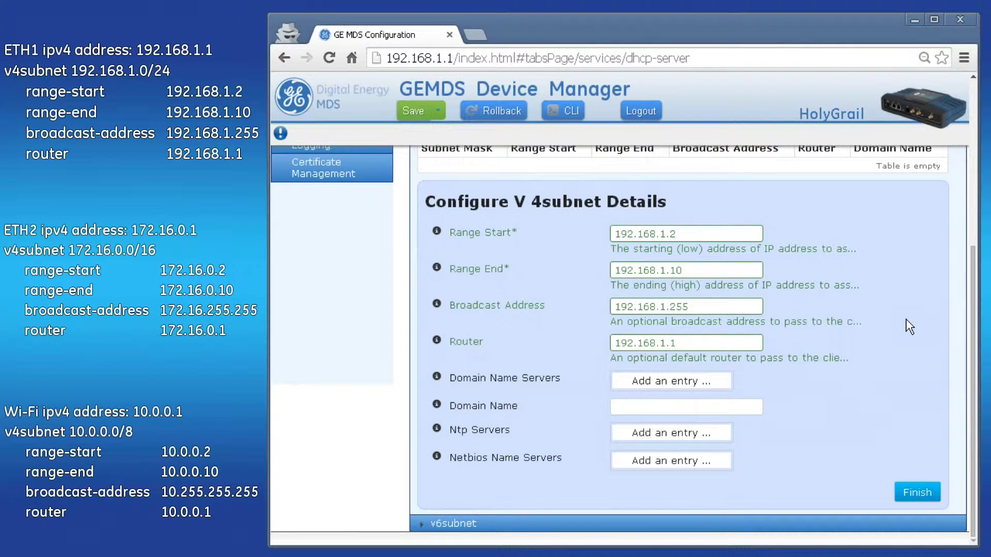
click(918, 494)
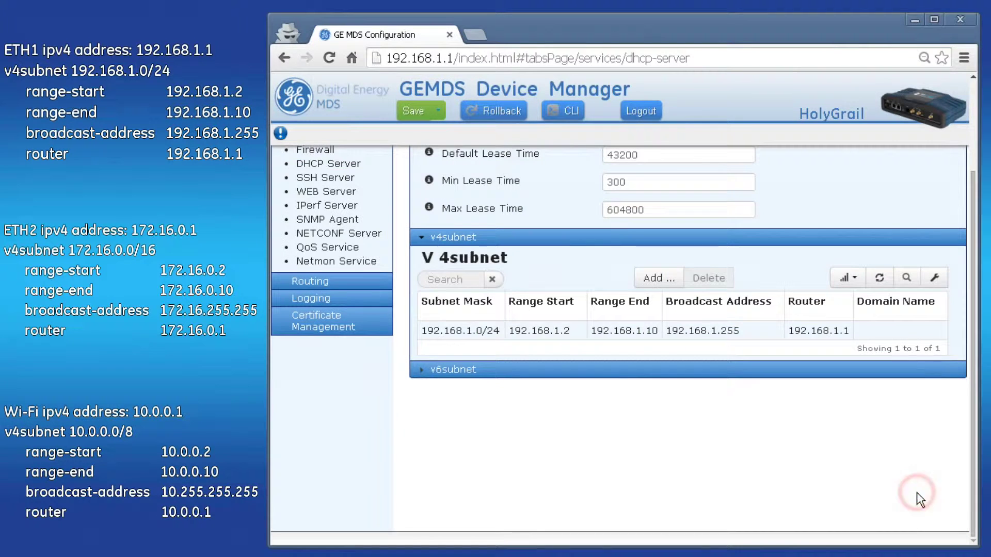
Step: Add pool 172.16.0.0/16: range 172.16.0.2–172.16.0.10, broadcast 172.16.255.255, router 172.16.0.1
click(656, 281)
click(736, 412)
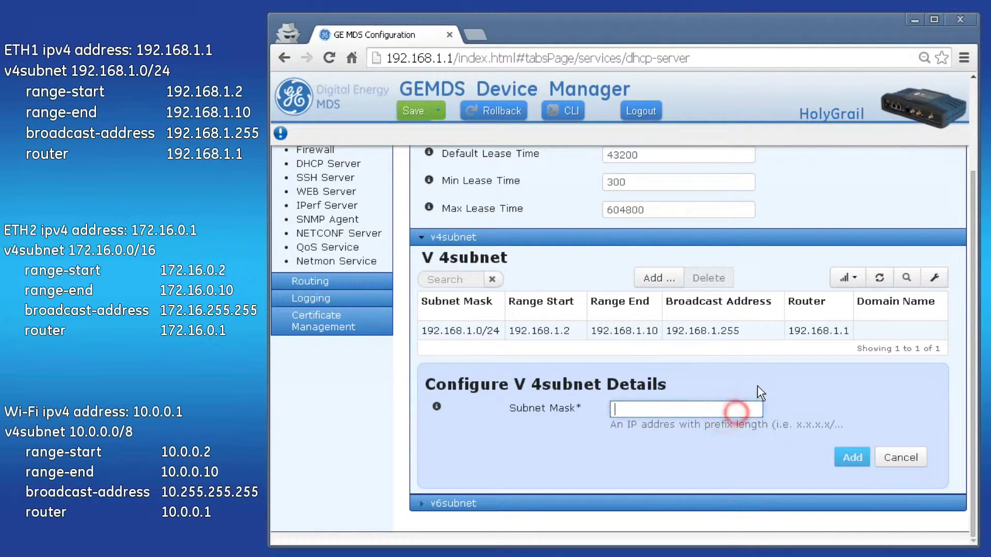
text(172.)
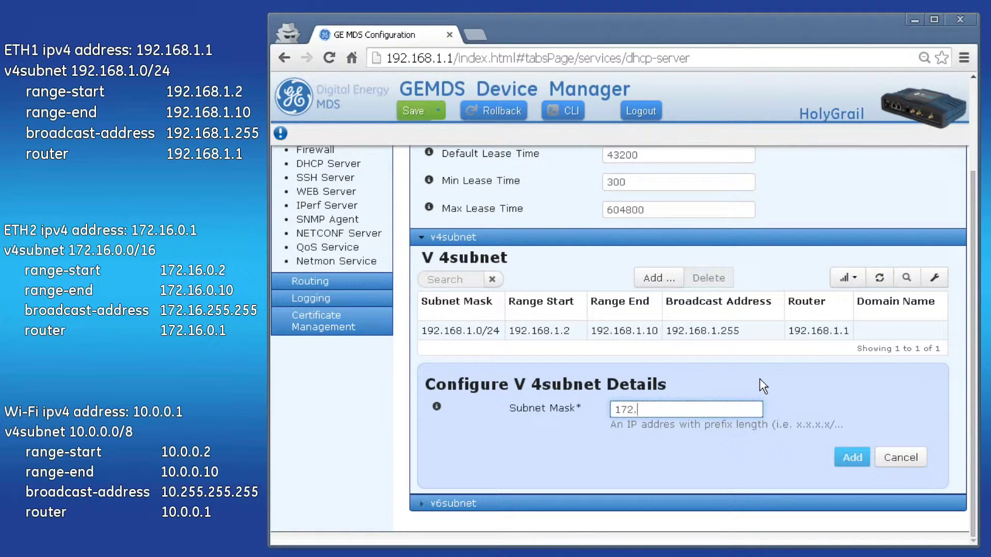
text(16.0.0/16)
click(850, 456)
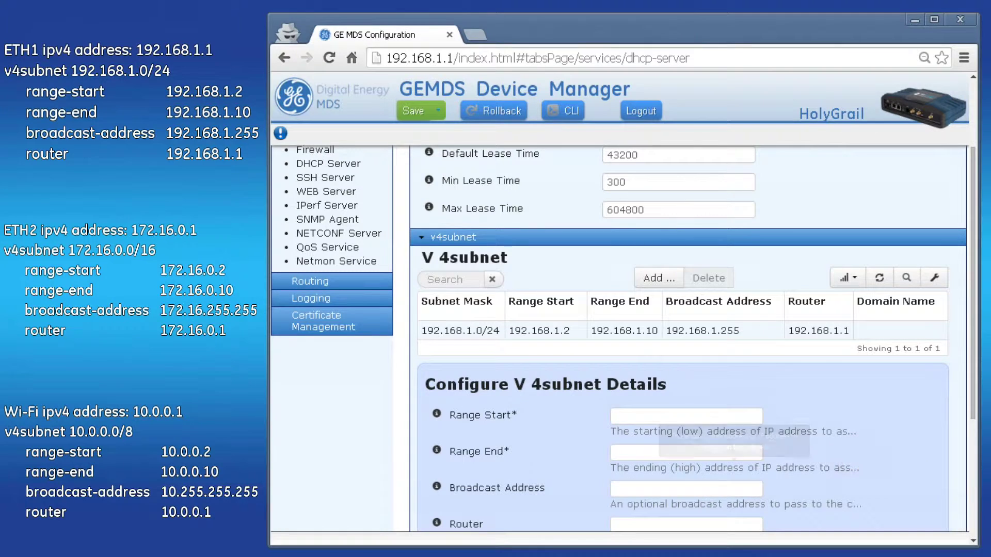
text(172.16.0.)
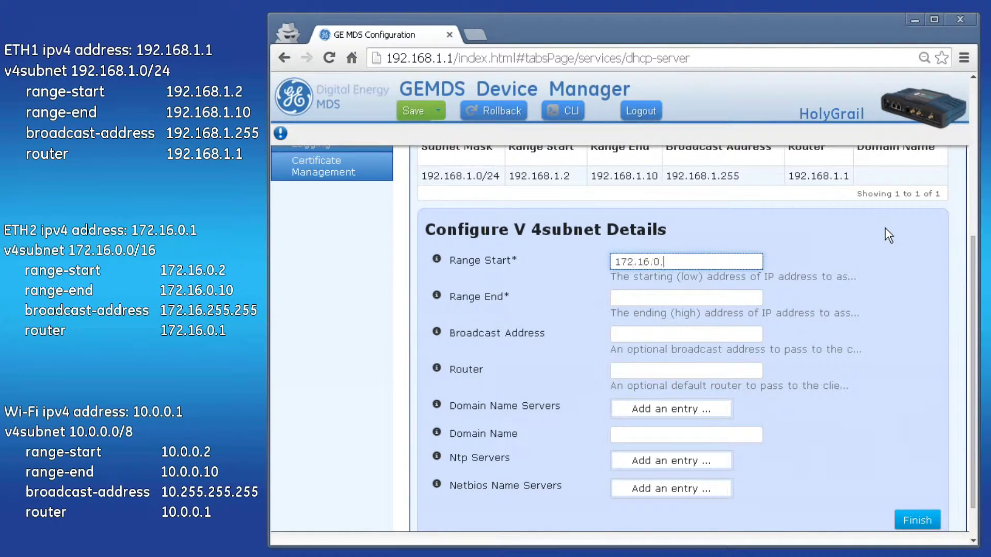
text(2)
key(Tab)
text(172.16.0.10)
key(Tab)
text(172.16.255.255)
key(Tab)
text(172.16.0.1)
click(921, 521)
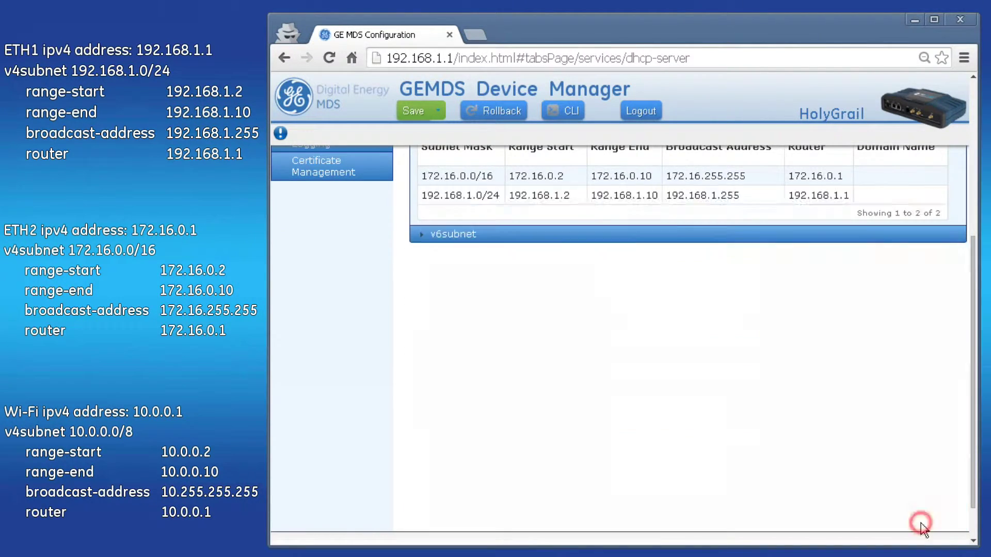
Step: Add pool 10.0.0.0/8: range 10.0.0.2–10.0.0.10, broadcast 10.255.255.255, router 10.0.0.1
text(10.0.0.0/8)
click(850, 473)
text(10.0.0.2)
key(Tab)
text(10)
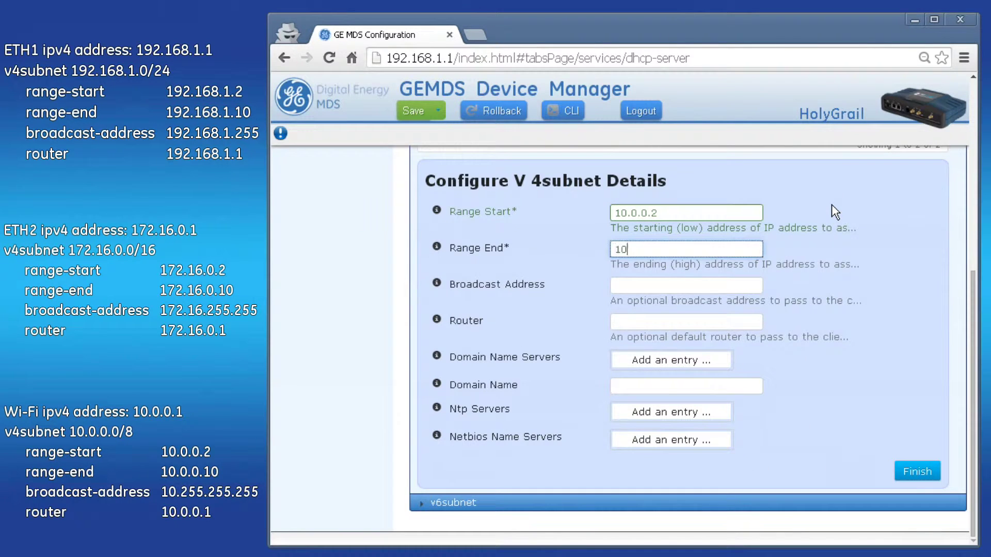
text(.0.0.10)
key(Tab)
text(10.255.255.255)
key(Tab)
text(10.0.0.1)
click(914, 471)
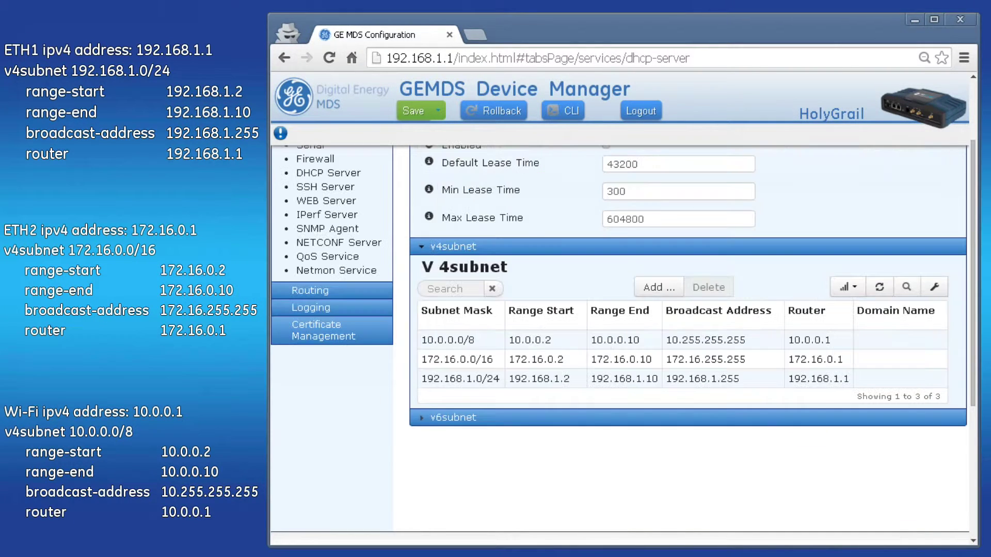
Step: Tick the DHCP server's Enabled checkbox, then return to Device Overview via the GE logo
click(555, 457)
scroll(537, 458, up, 2)
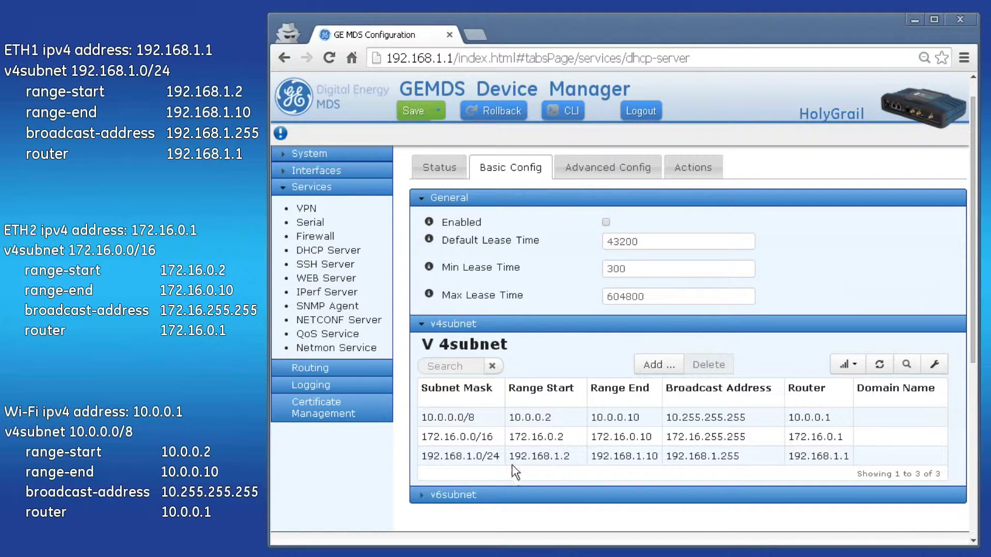
click(607, 223)
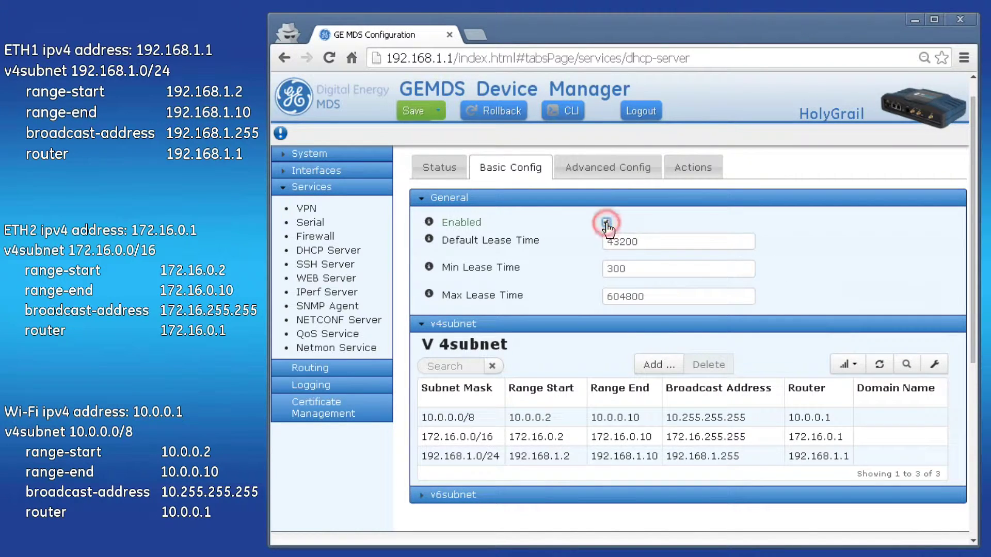
scroll(547, 229, up, 1)
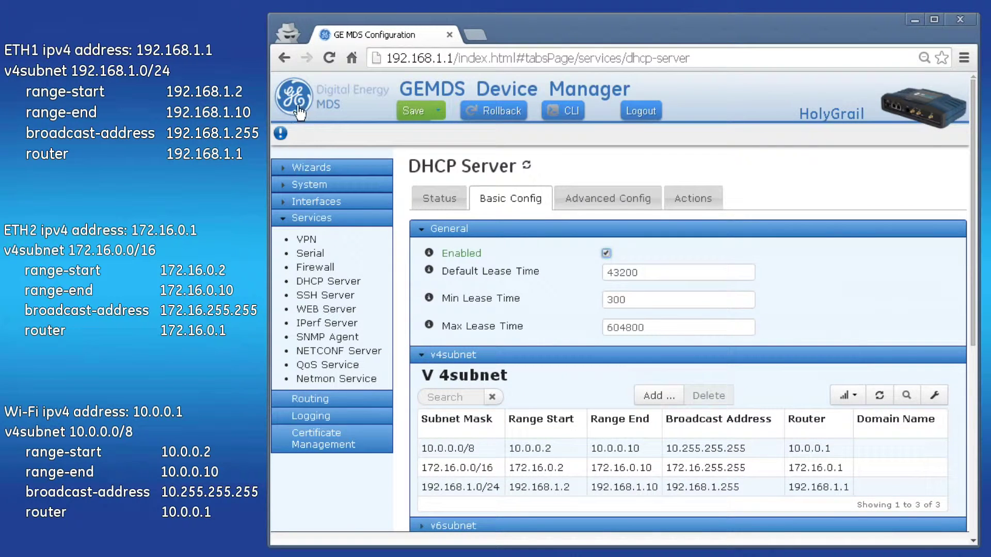
click(301, 117)
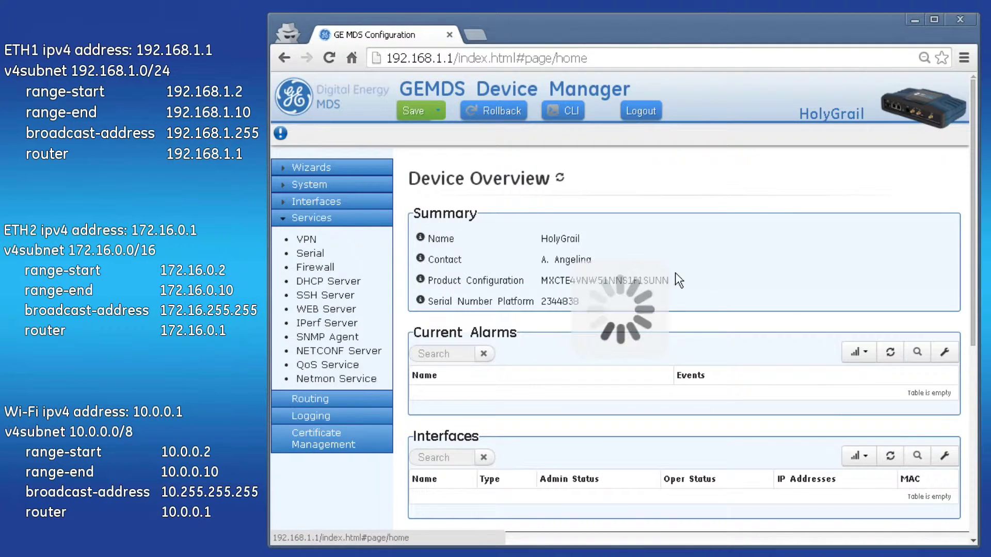
Step: Review the ETH1, ETH2 and Wi-Fi interface rows, then save and confirm the changes
scroll(699, 265, down, 5)
click(424, 305)
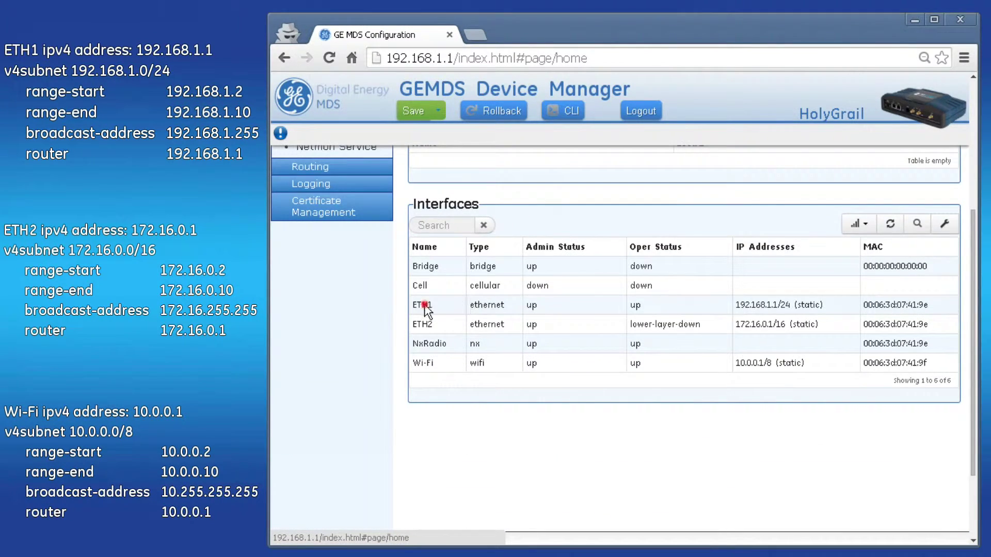
click(442, 325)
click(447, 362)
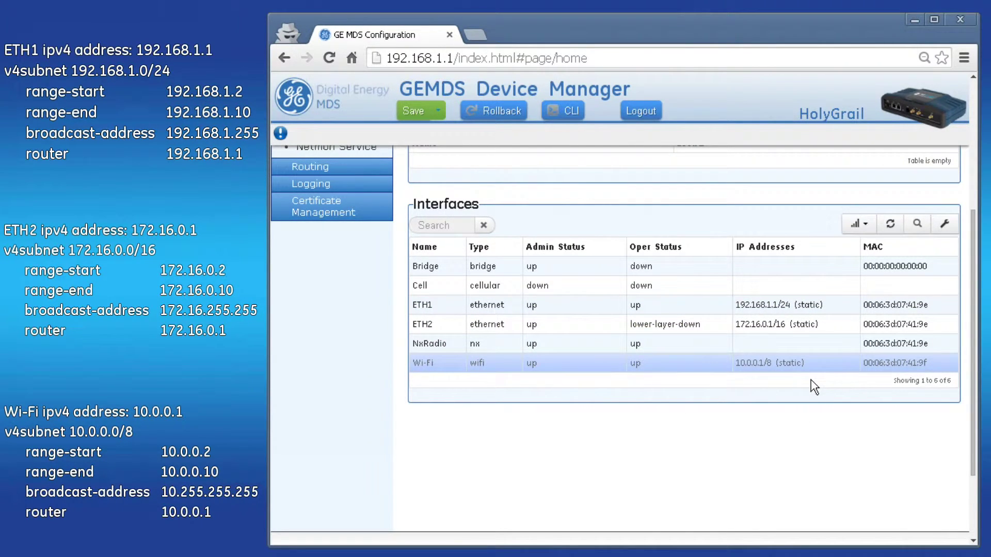
click(411, 111)
click(796, 209)
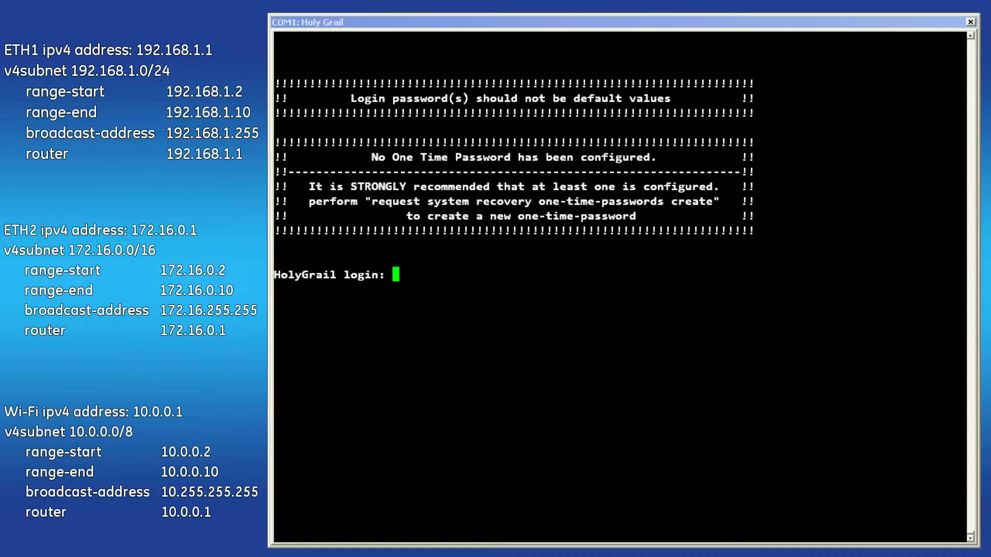
Step: Log in on COM1, enter configure mode, and paste the 192.168.1.0/24 subnet command
text(admin)
key(Return)
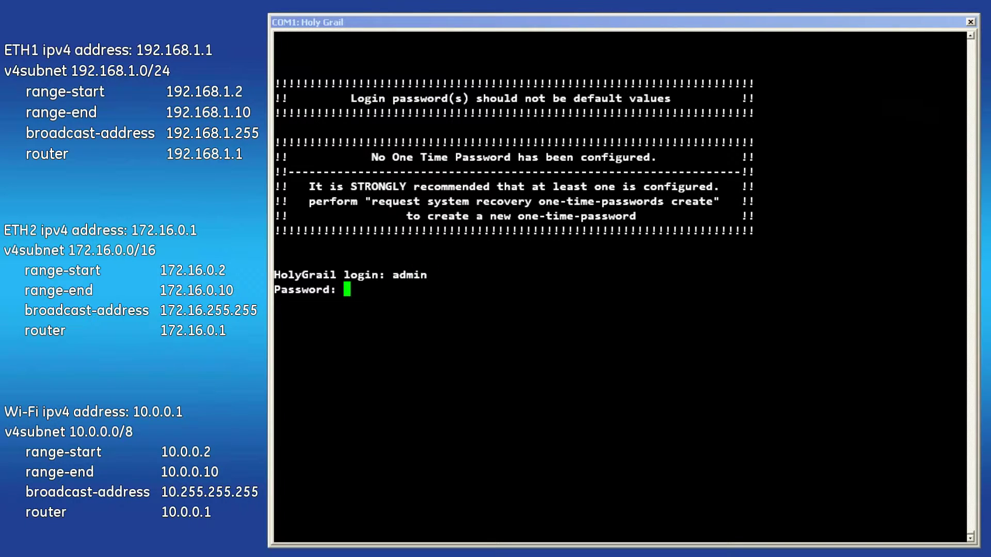
key(Return)
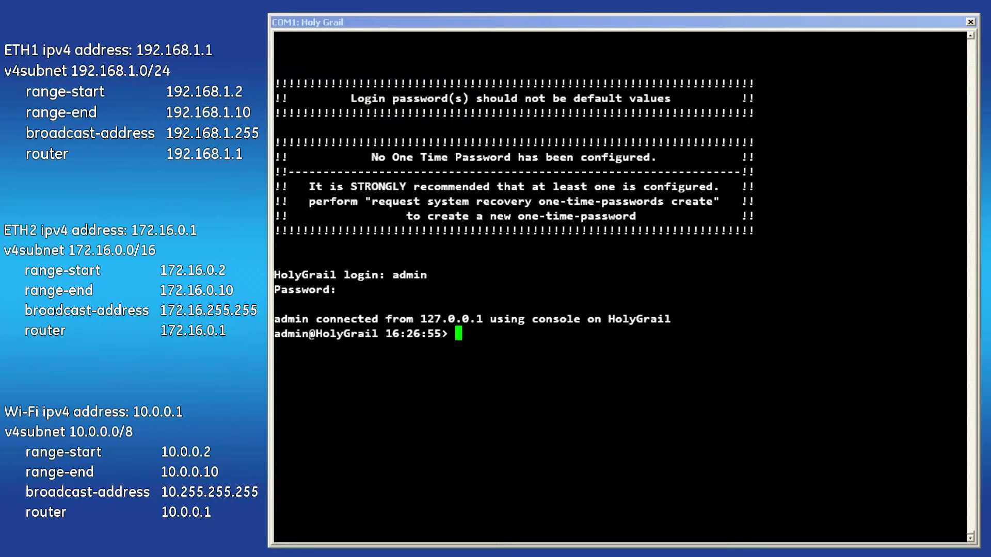
text(configure)
key(Return)
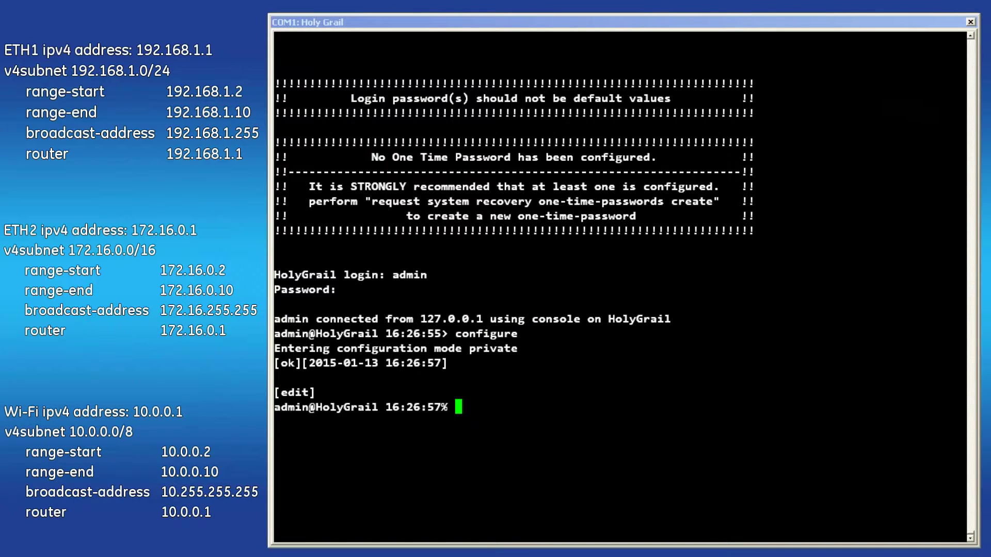
right_click(661, 503)
Step: Run the v4subnet commands for 192.168.1.0/24, 172.16.0.0/26 and 10.0.0.0/8, then start the enable command
key(Return)
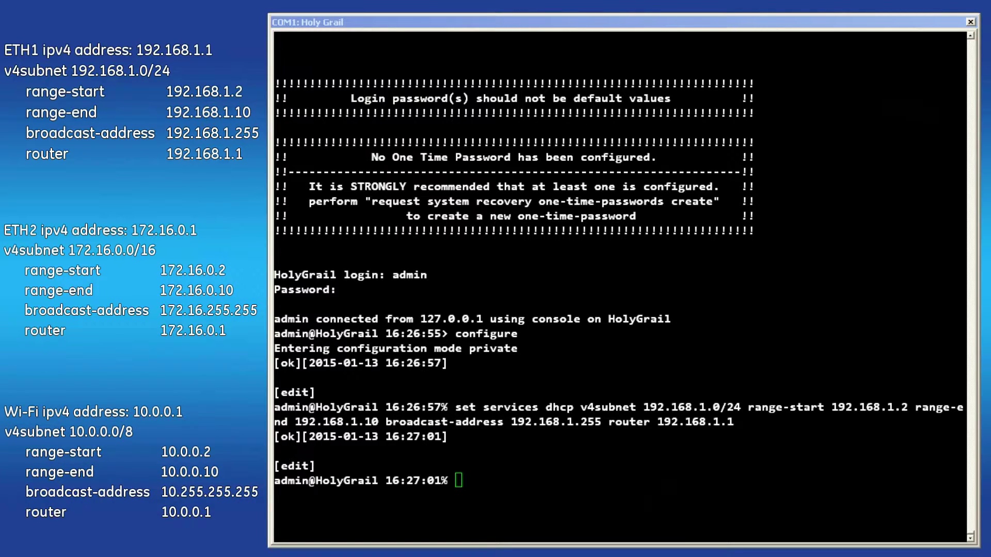
right_click(730, 504)
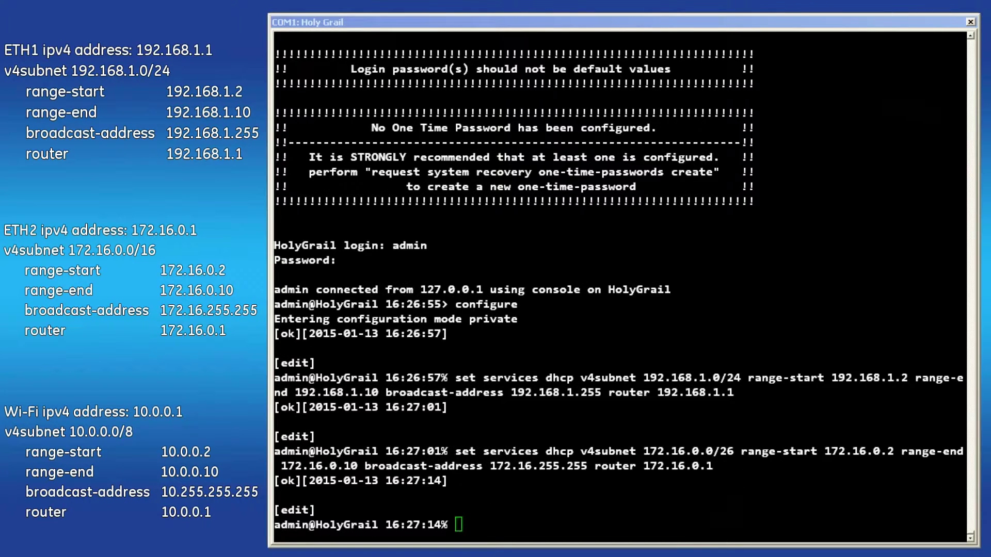
text(set services dhcp v4subnet 10.0.0.0/8 range-start 10.0.0.2 range-end 10.0.0.10 broadcast-address 10.255.255.255 router 10.0.0.1)
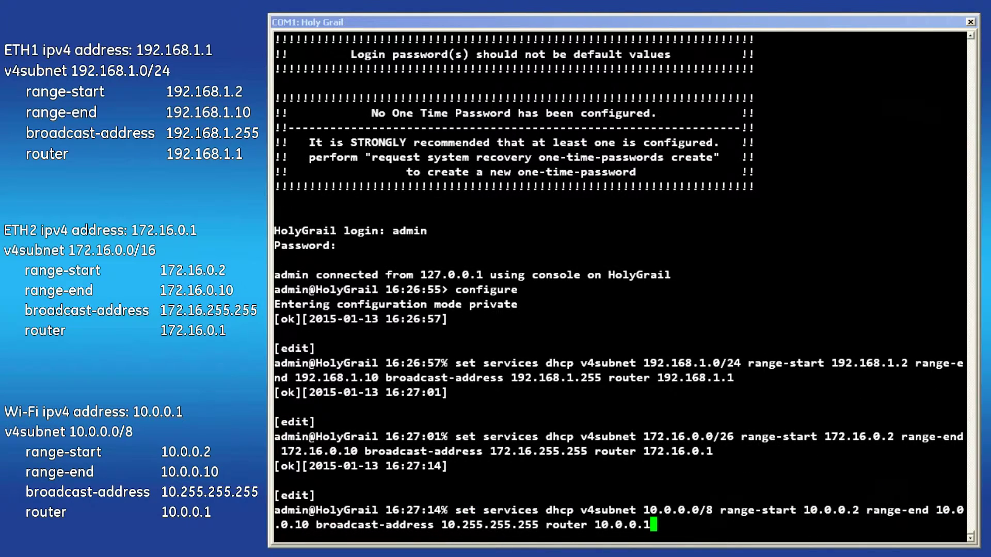
key(Return)
key(Return)
key(Return)
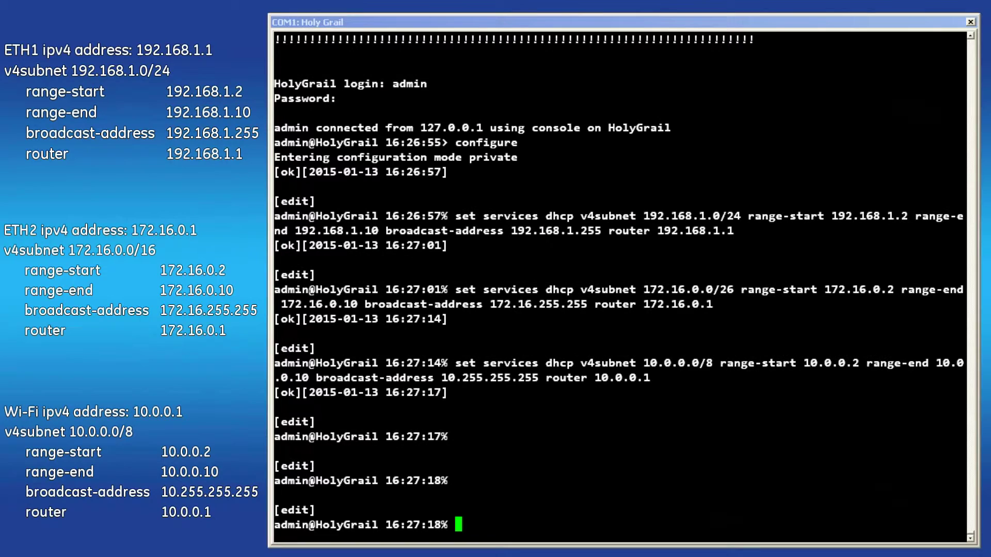
text(set services )
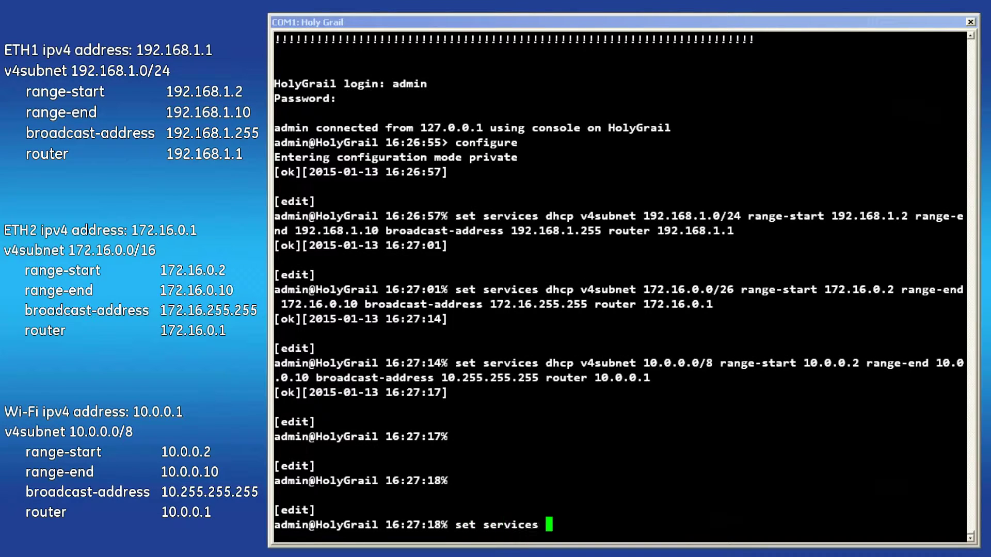
text(dhc)
key(BackSpace)
key(BackSpace)
Step: Run 'set services dhcp enabled true', review 'show services dhcp', then 'commit'
text(dhcp enabled true)
key(Return)
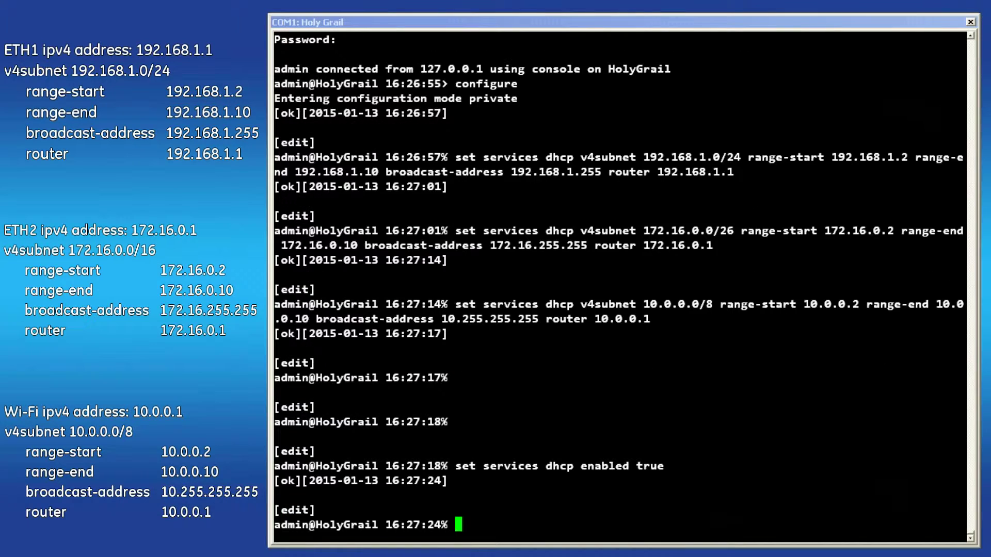
text(show services dhcp)
key(Return)
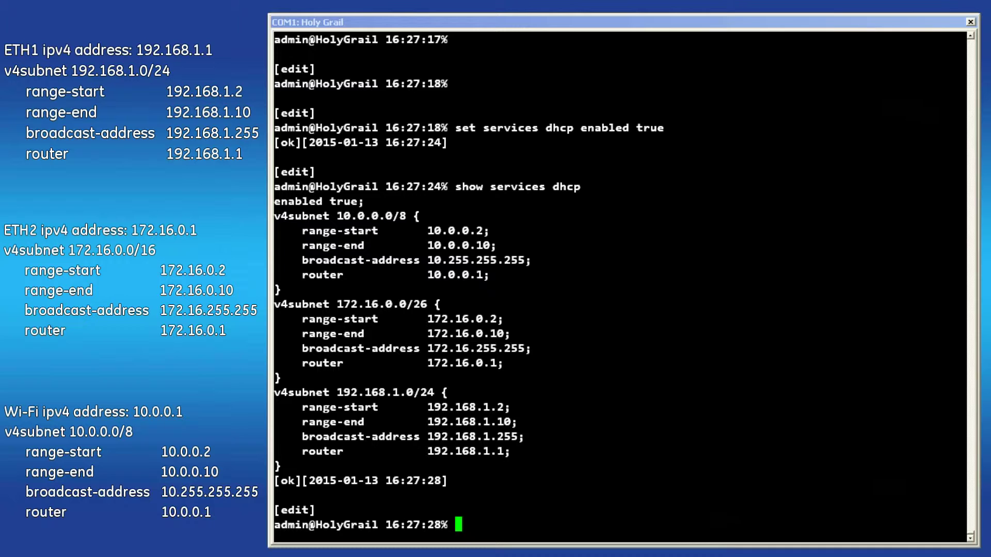
text(commit)
key(Return)
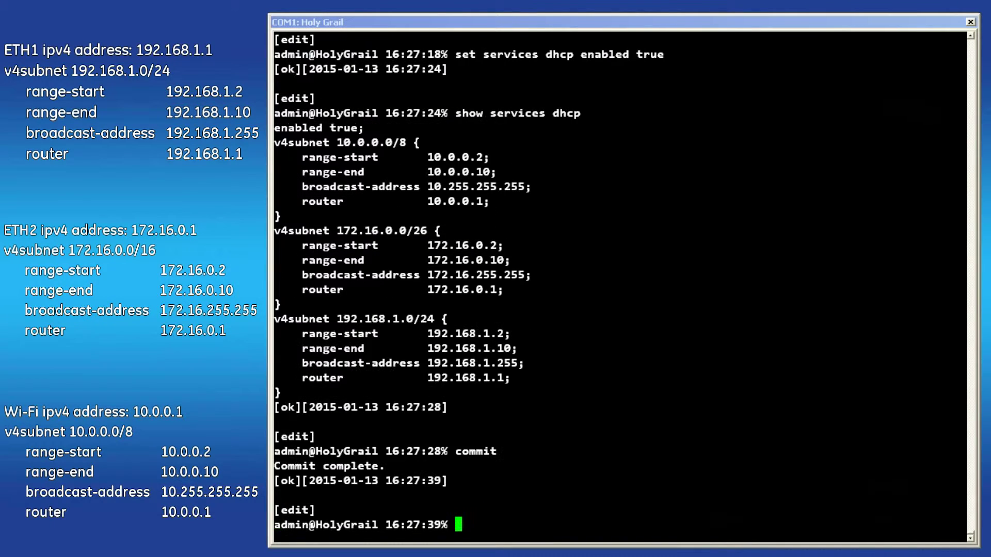